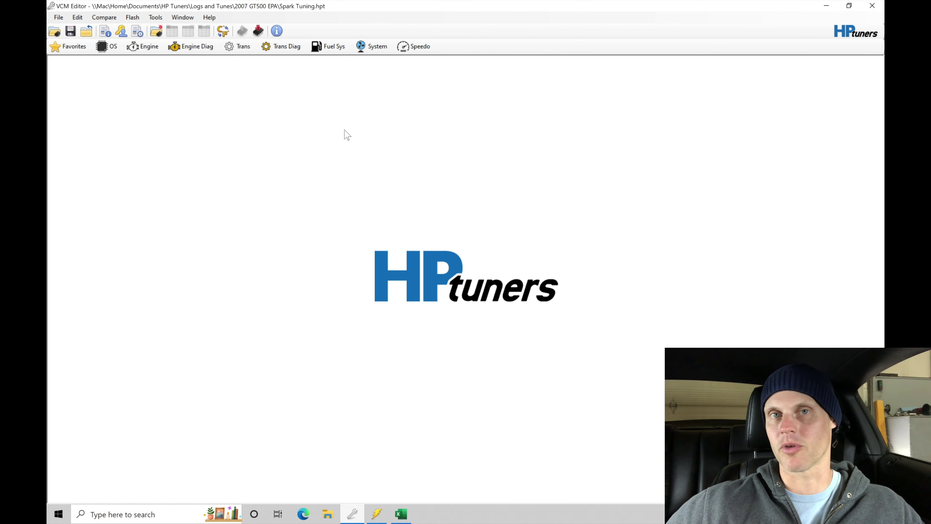
# Open Spark Borderline Knock vs. RPM vs. Load, select load rows 1.7–2.0, and view the WOT Pull 1 log.
pyautogui.click(146, 47)
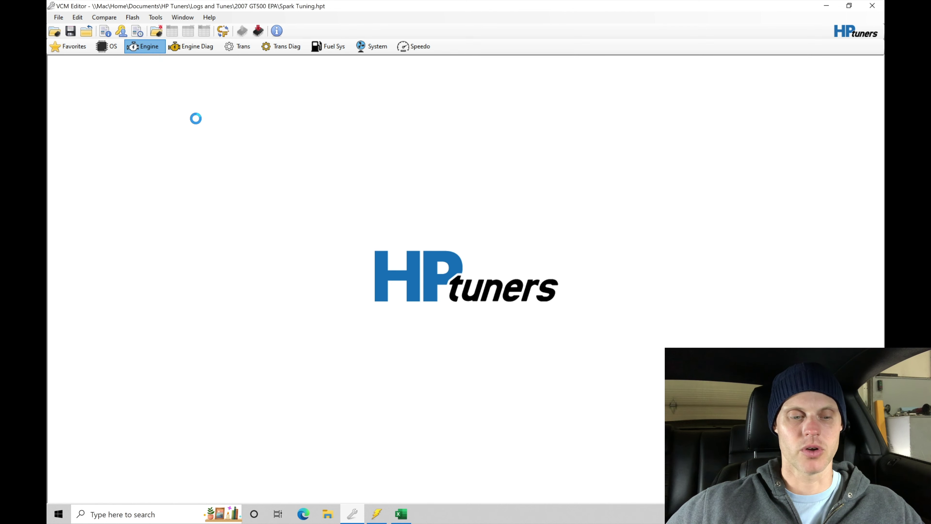
pyautogui.click(540, 95)
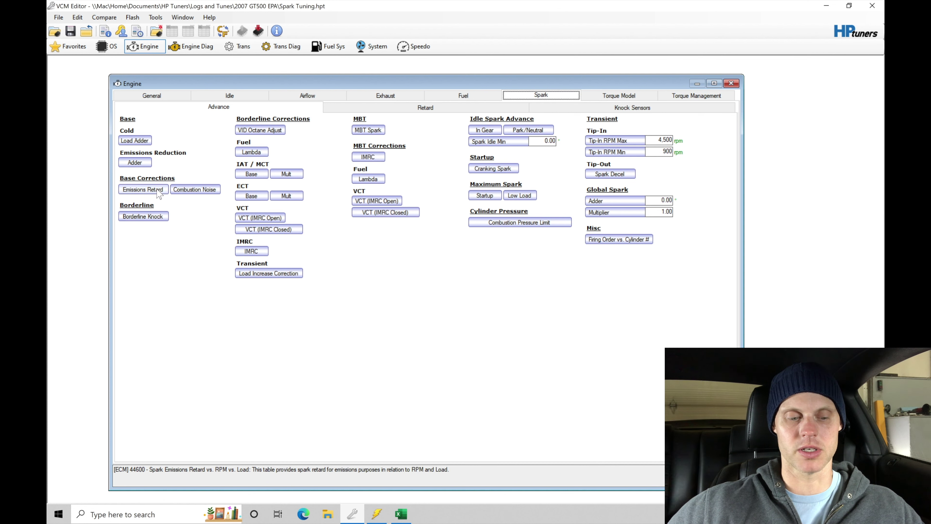
pyautogui.click(154, 217)
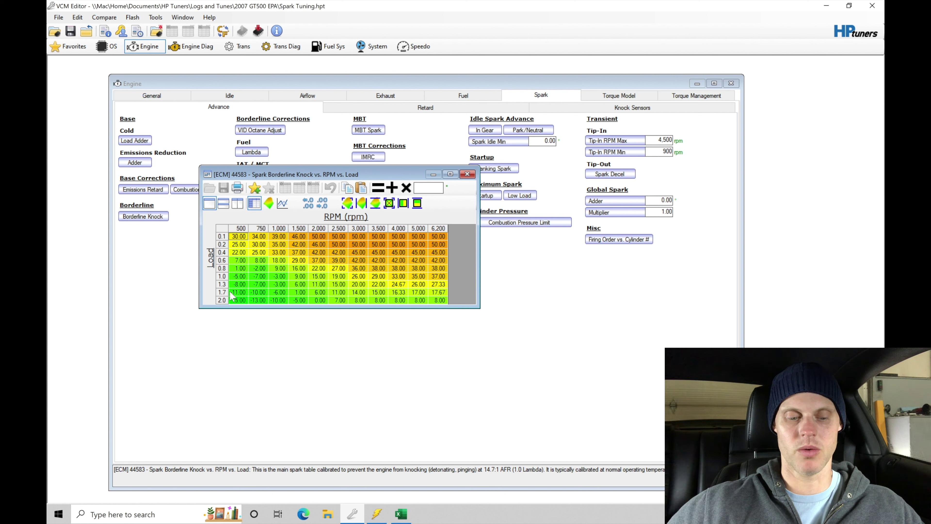
pyautogui.moveTo(232, 293); pyautogui.dragTo(440, 300)
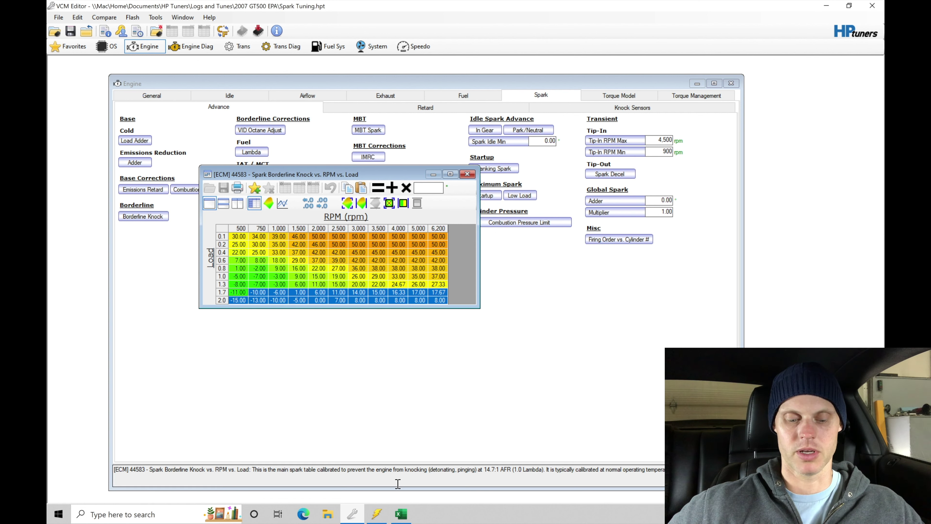
pyautogui.click(377, 513)
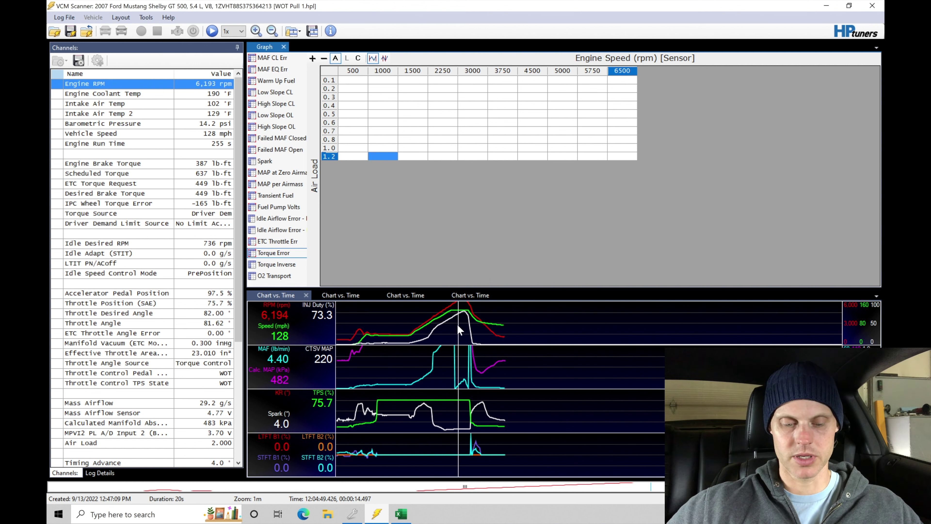
pyautogui.click(449, 334)
# Move the log cursor to the WOT pull's end, check Timing Advance, and return to Borderline Knock.
pyautogui.moveTo(449, 335); pyautogui.dragTo(458, 331)
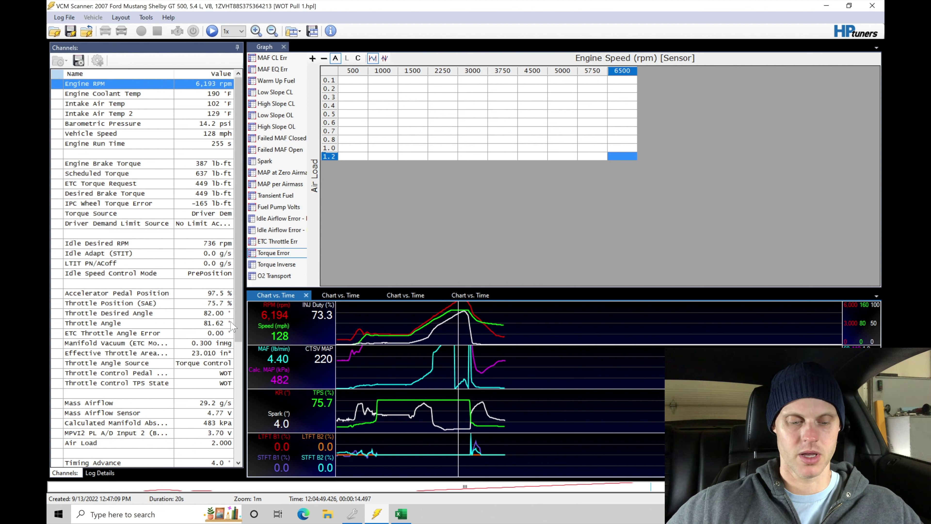
pyautogui.scroll(-2, 242, 365)
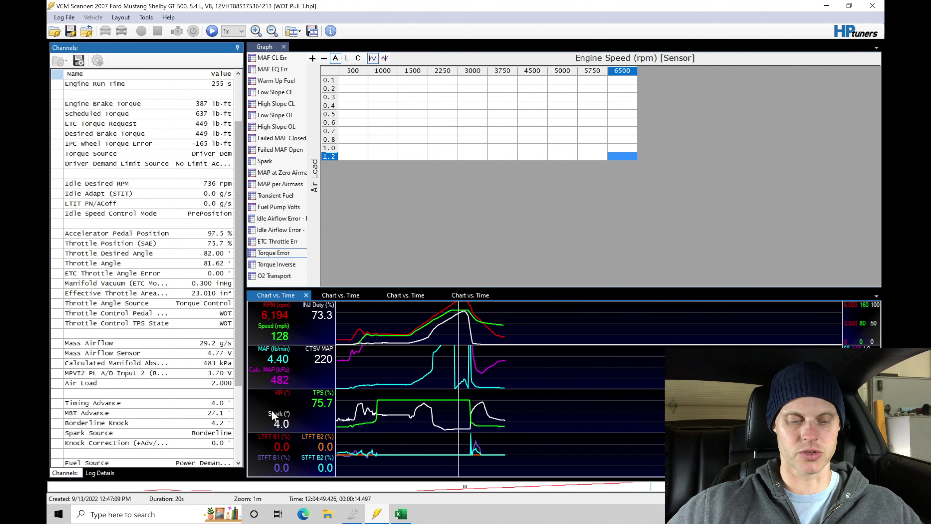
pyautogui.click(351, 512)
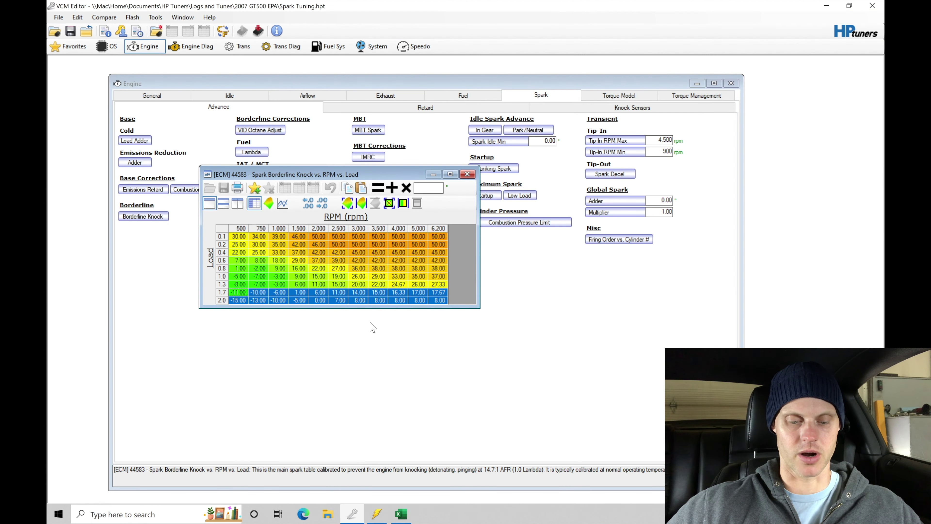
# Select the load 2.0 cells from 4,000–6,200 rpm, then open and close the all-zero Borderline Lambda Correction table.
pyautogui.moveTo(399, 300); pyautogui.dragTo(438, 300)
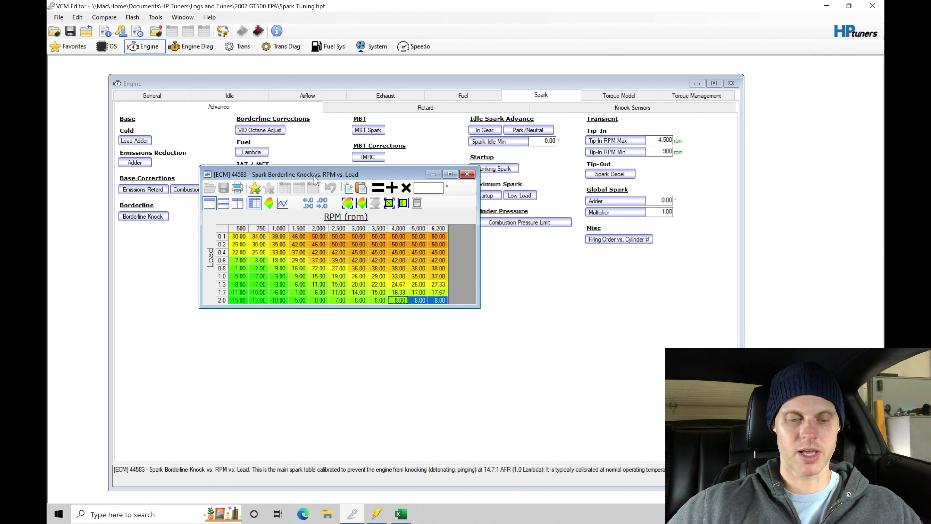
pyautogui.moveTo(315, 174); pyautogui.dragTo(458, 189)
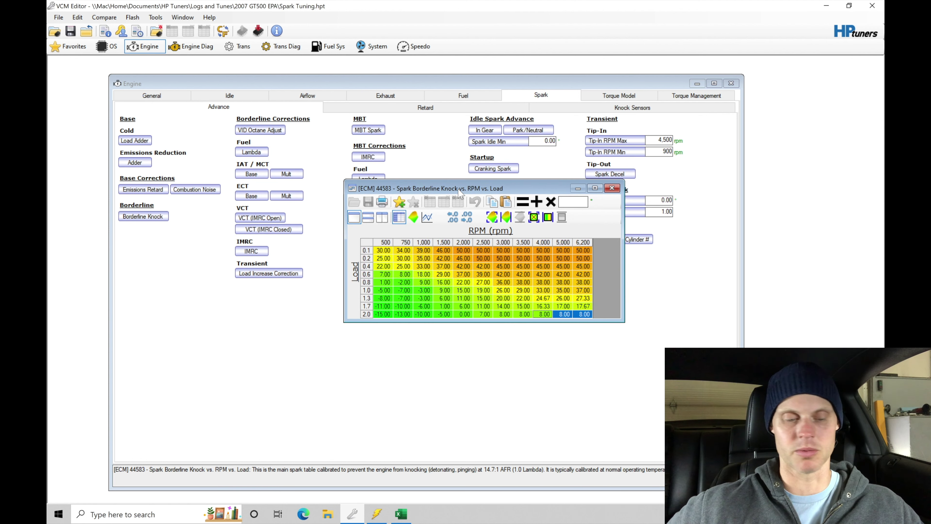
pyautogui.click(252, 152)
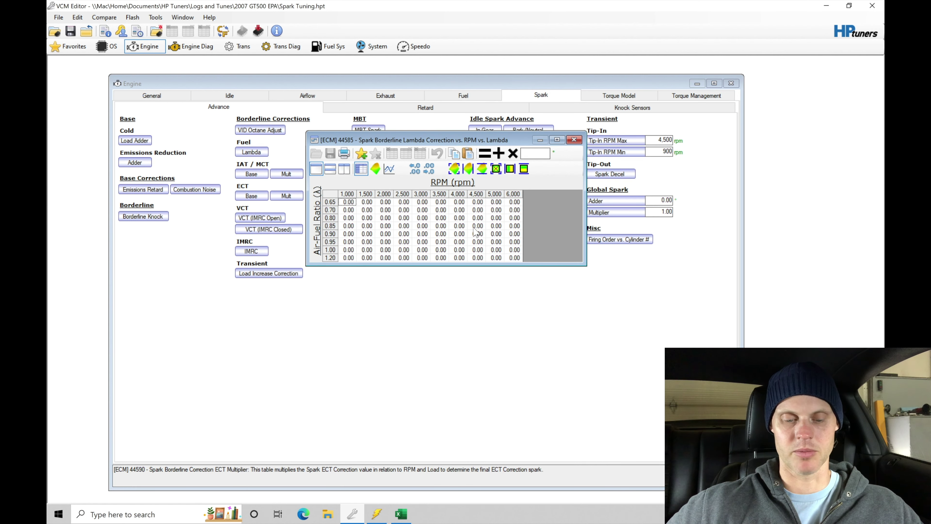
pyautogui.click(574, 140)
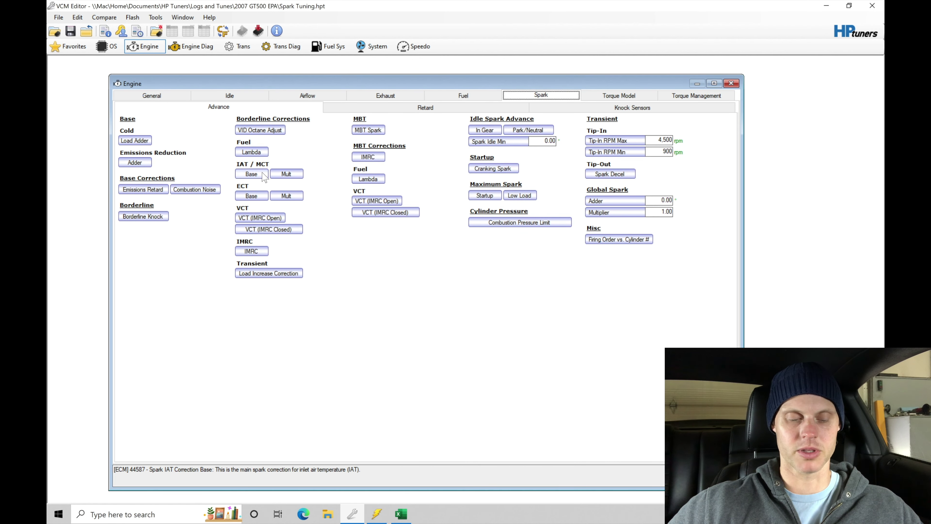
# Open Spark IAT Correction Base, compare it with the WOT log, and select the -50.00 cell at 150 degrees.
pyautogui.click(252, 174)
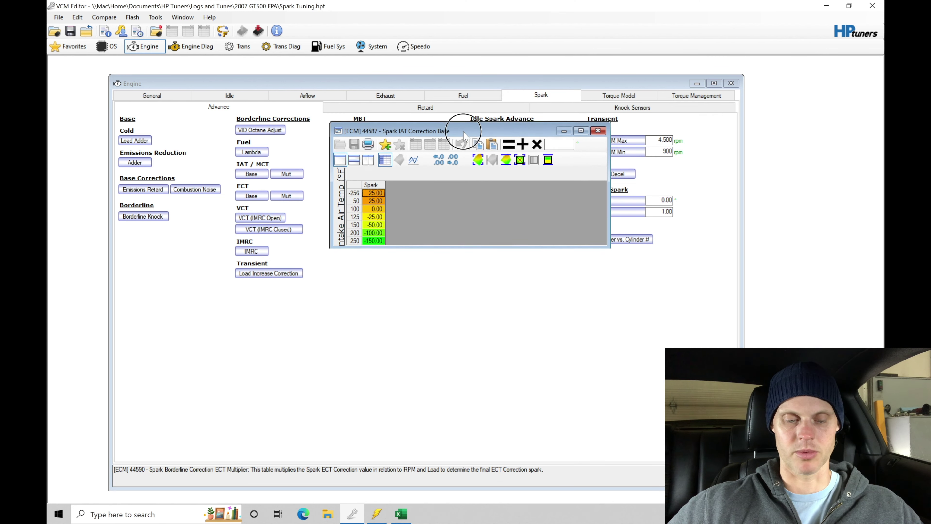
pyautogui.moveTo(463, 133); pyautogui.dragTo(465, 138)
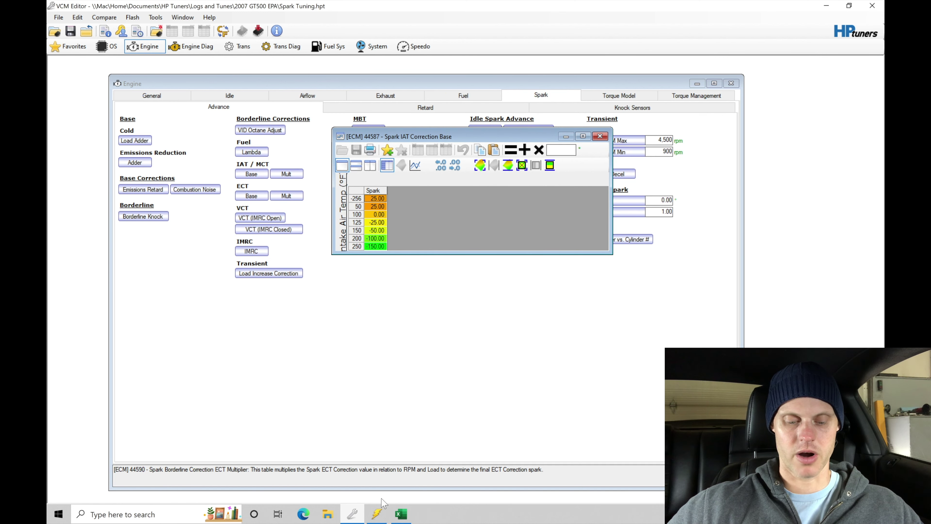
pyautogui.click(377, 513)
pyautogui.moveTo(239, 125); pyautogui.dragTo(239, 82)
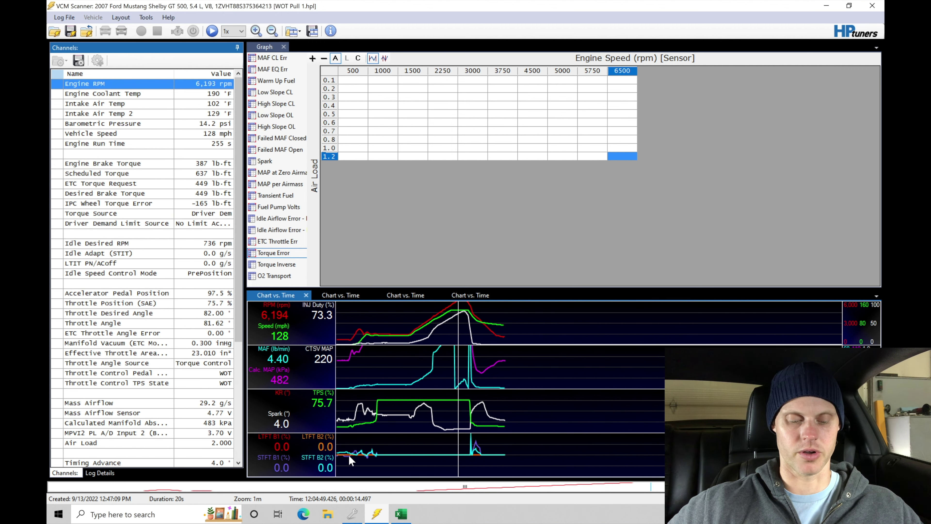
pyautogui.click(351, 513)
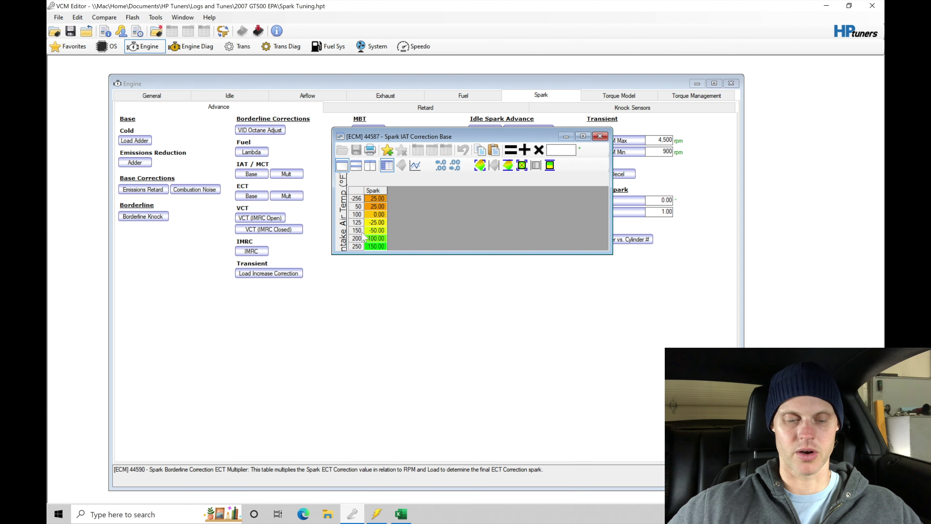
pyautogui.click(381, 230)
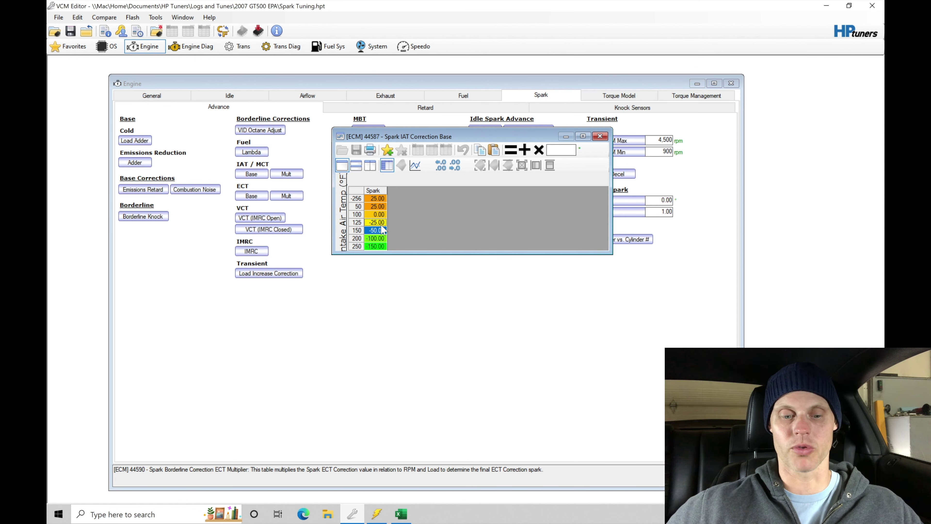
# Open Spark IAT Correction Mult vs. RPM vs. Load and select the 5,000–6,000 rpm cells at load 1.40.
pyautogui.click(276, 175)
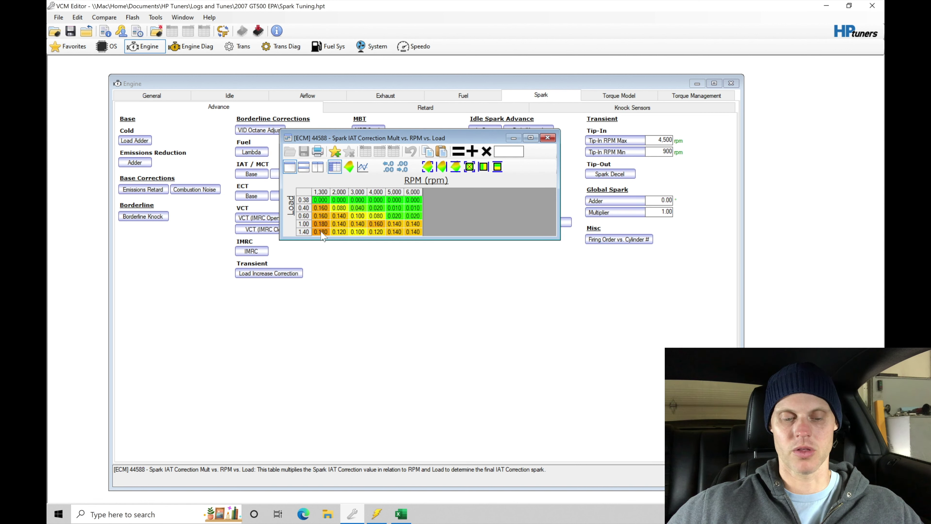
pyautogui.moveTo(320, 232); pyautogui.dragTo(424, 232)
pyautogui.click(414, 232)
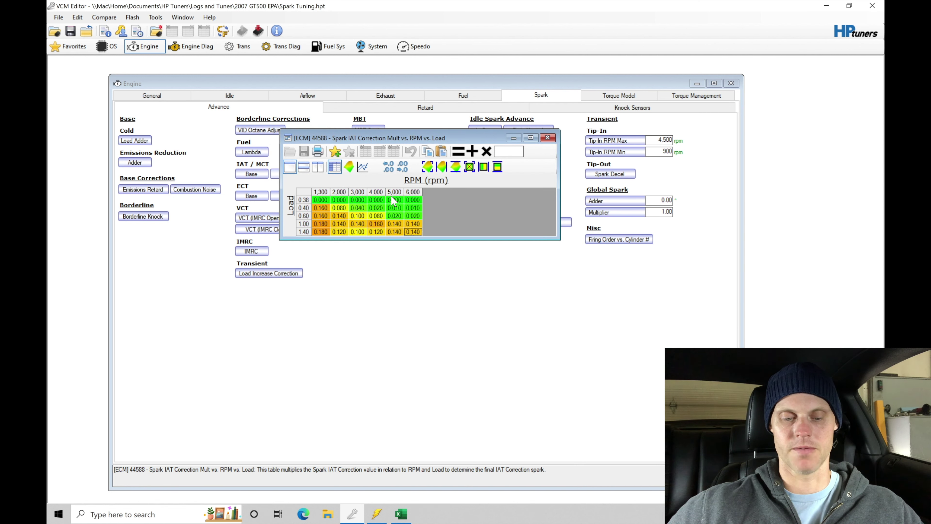
pyautogui.moveTo(411, 232); pyautogui.dragTo(394, 232)
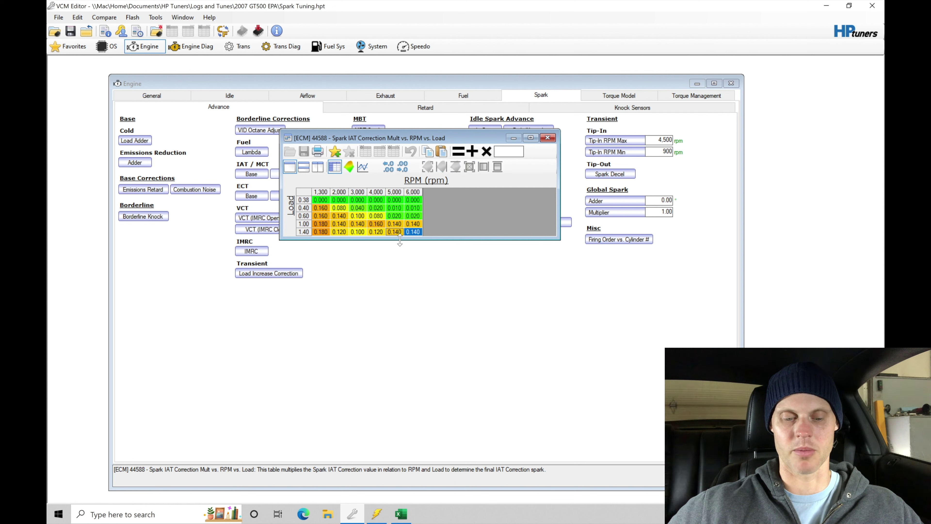
# Open the built-in calculator and try entries such as -50 and -7.
pyautogui.click(155, 18)
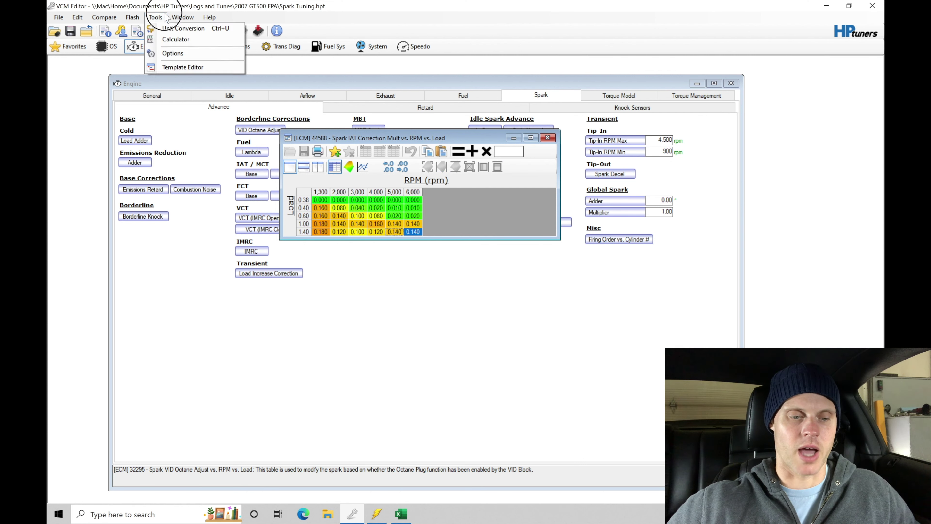
pyautogui.click(175, 39)
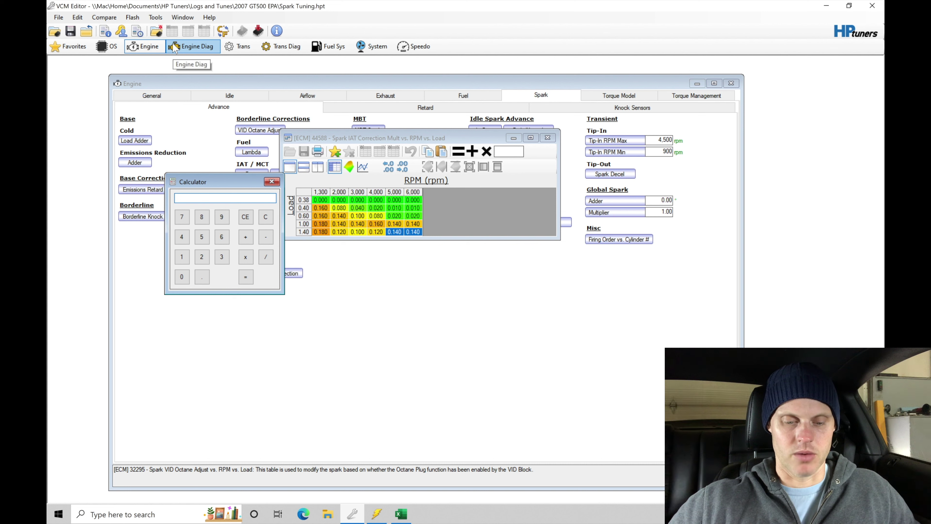
pyautogui.write('-50')
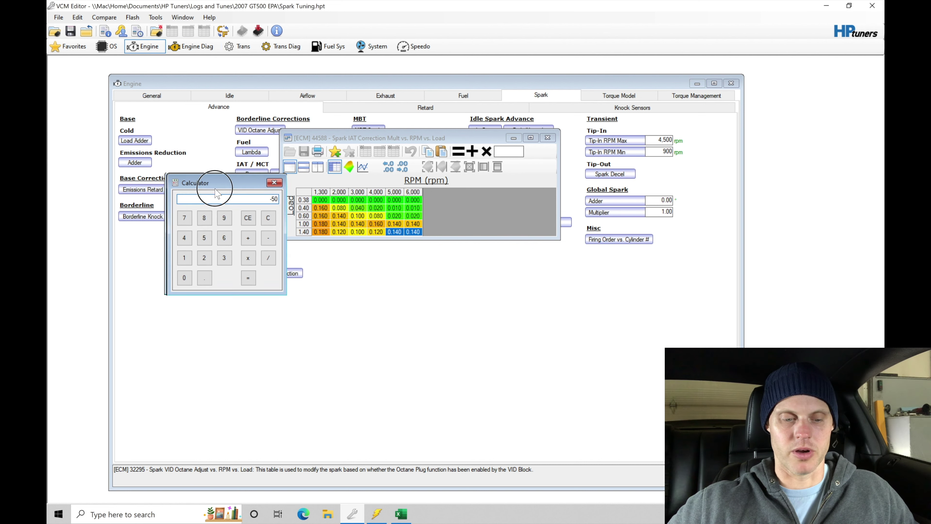
pyautogui.moveTo(234, 181); pyautogui.dragTo(244, 191)
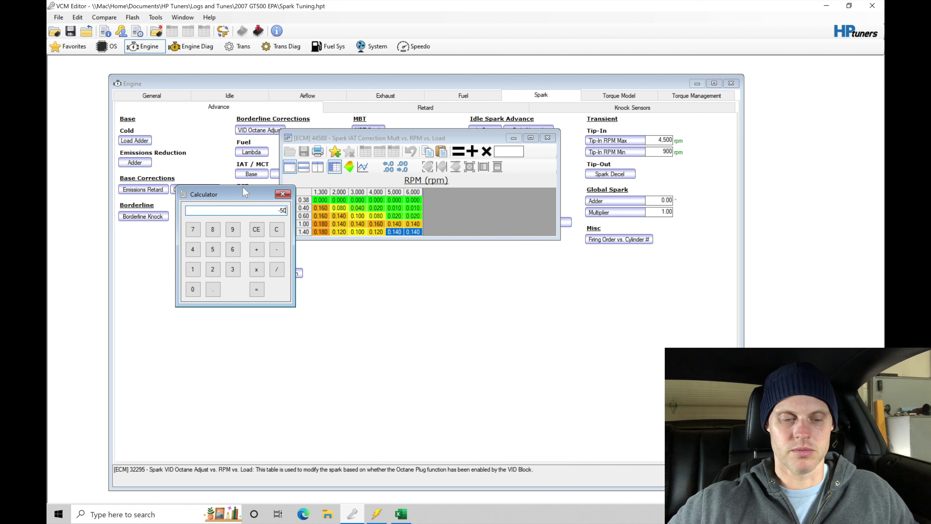
pyautogui.click(256, 229)
pyautogui.write('-7')
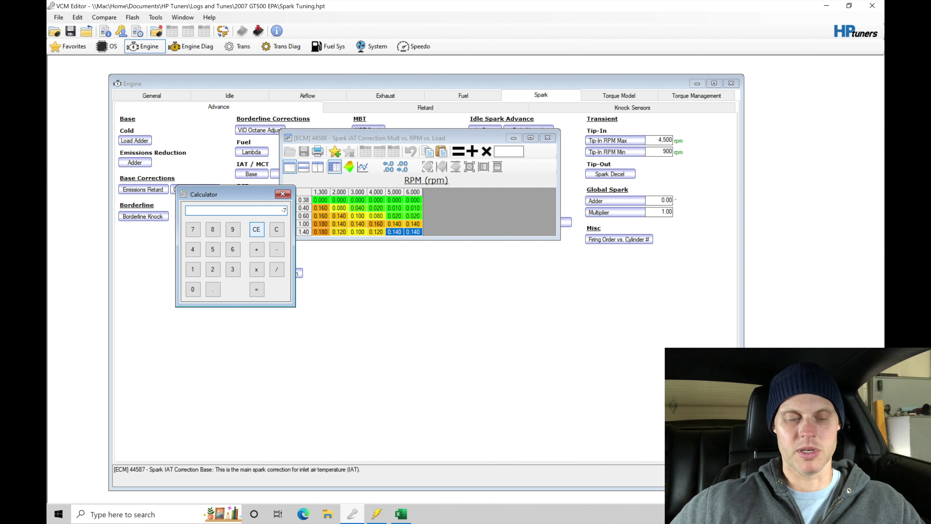
pyautogui.click(284, 211)
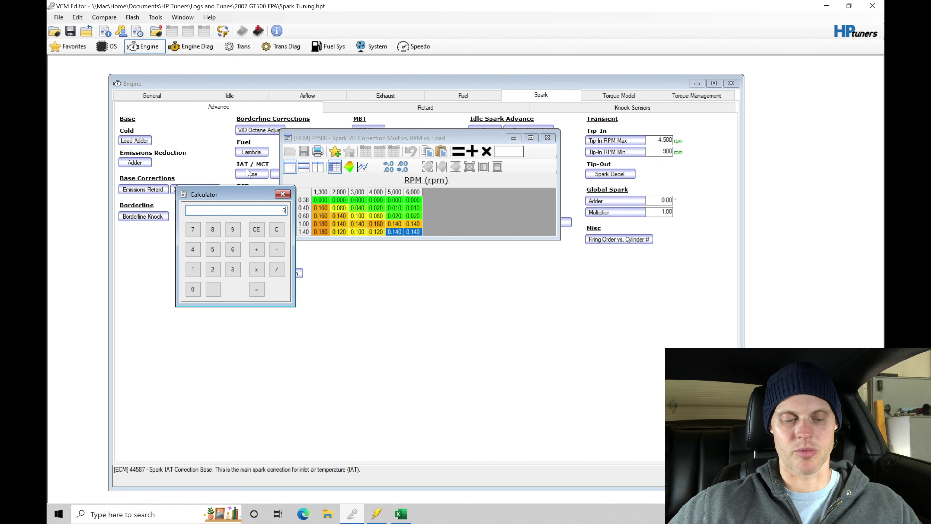
pyautogui.write('7')
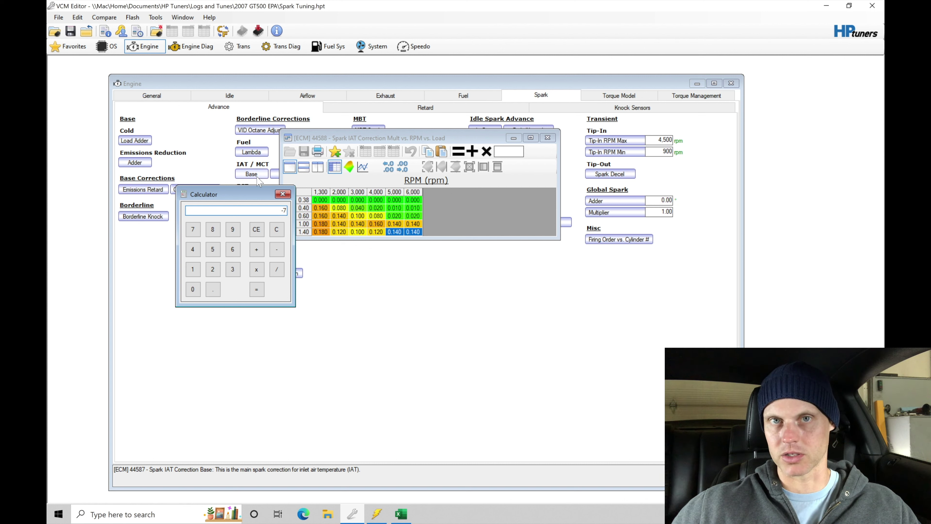
# Select the -50.00 cell at 150 °F in IAT Correction Base and calculate -30*0.14 = -4.2.
pyautogui.click(258, 177)
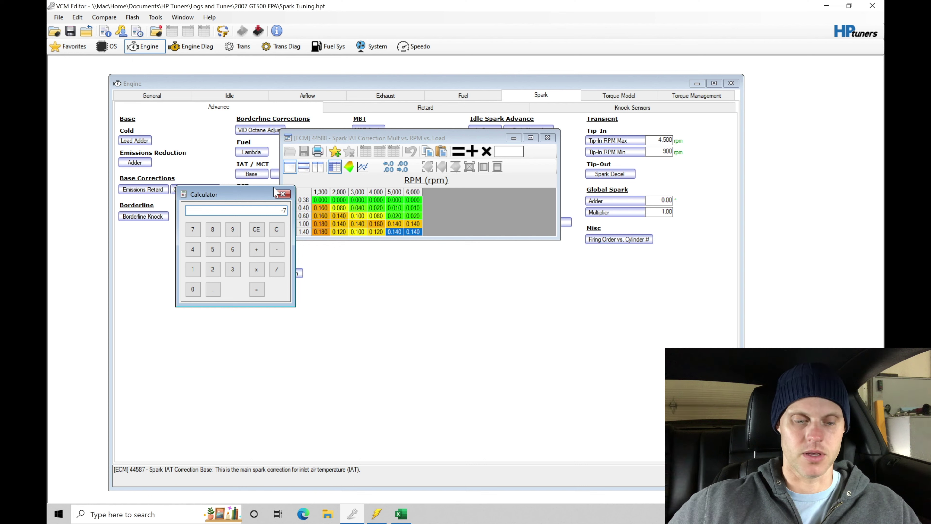
pyautogui.click(381, 230)
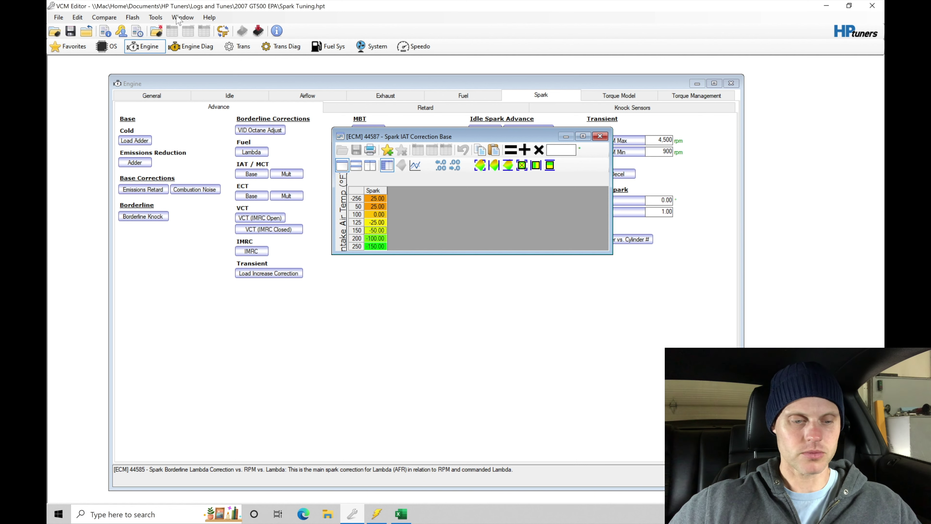
pyautogui.click(156, 17)
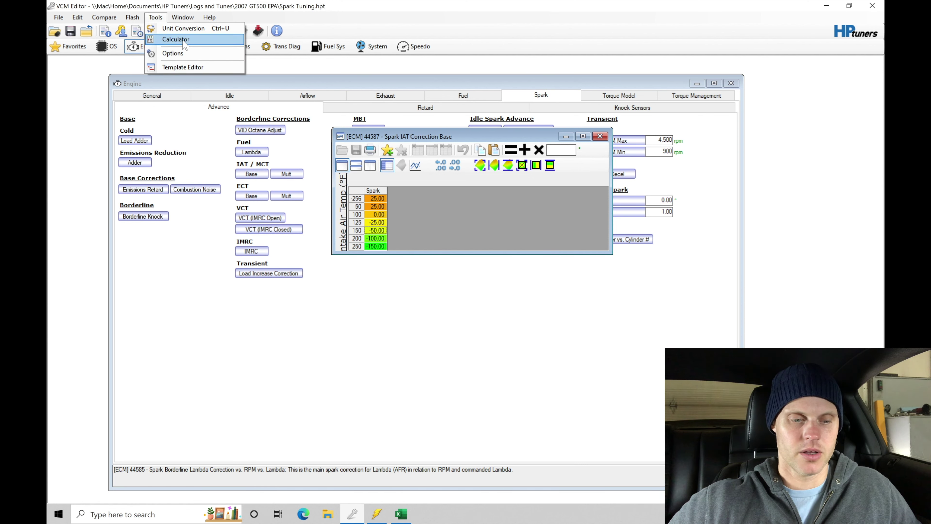
pyautogui.click(176, 39)
pyautogui.write('-30')
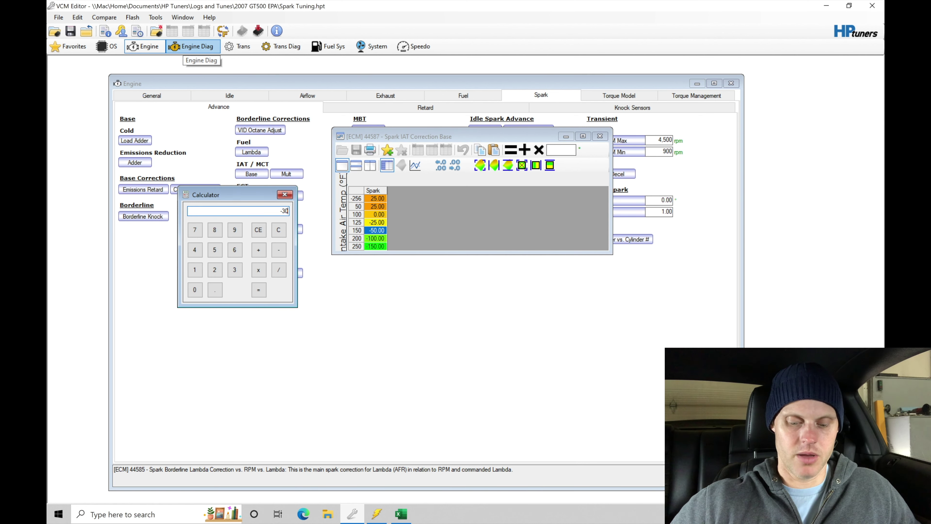
pyautogui.write('*0.14')
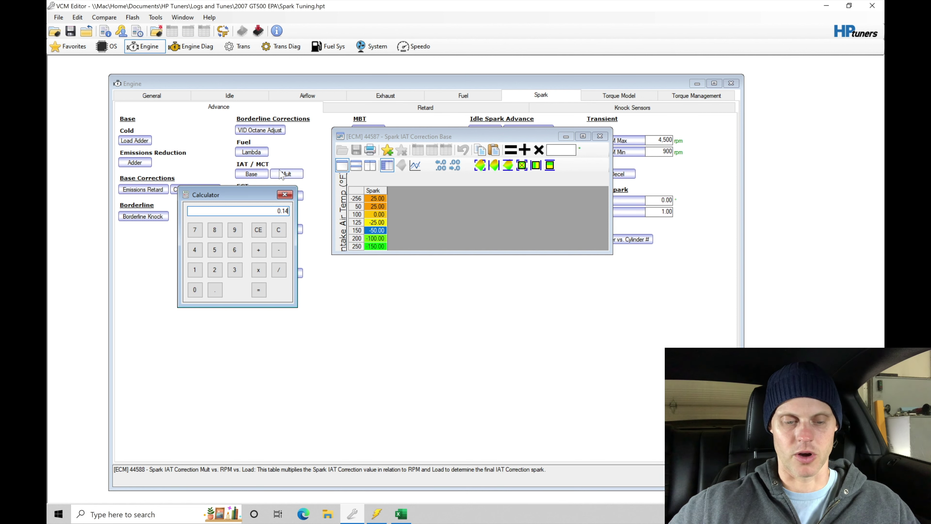
pyautogui.press('Return')
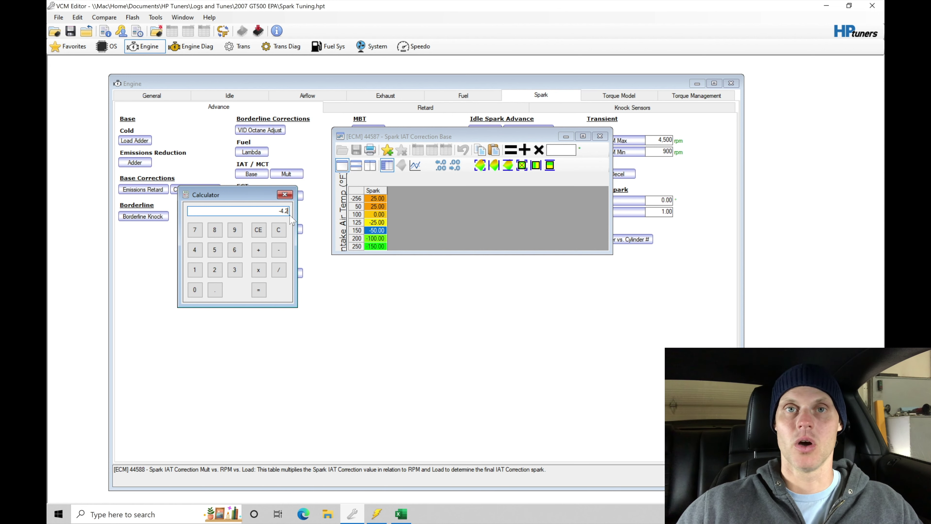
# Set IAT Correction Base to 0.00 at 125 °F and -25.00 at 150 °F, then close the table.
pyautogui.click(285, 194)
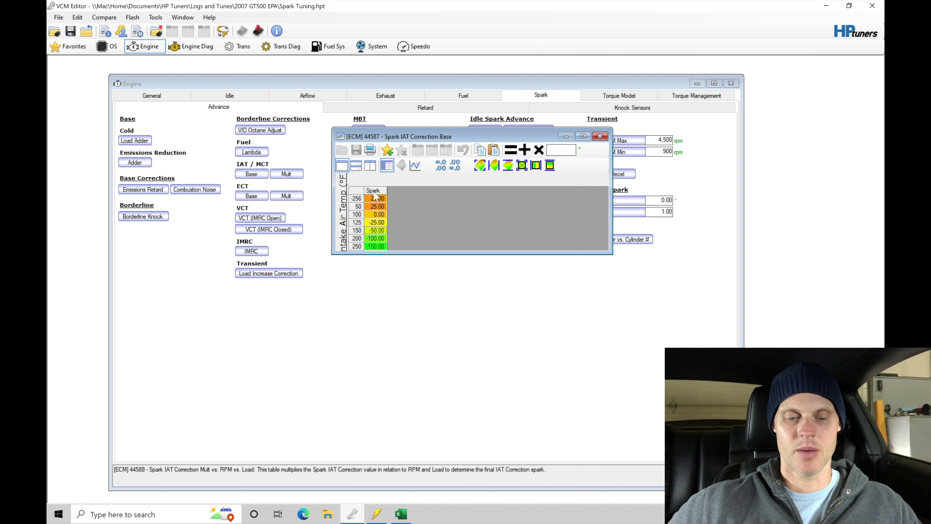
pyautogui.click(376, 222)
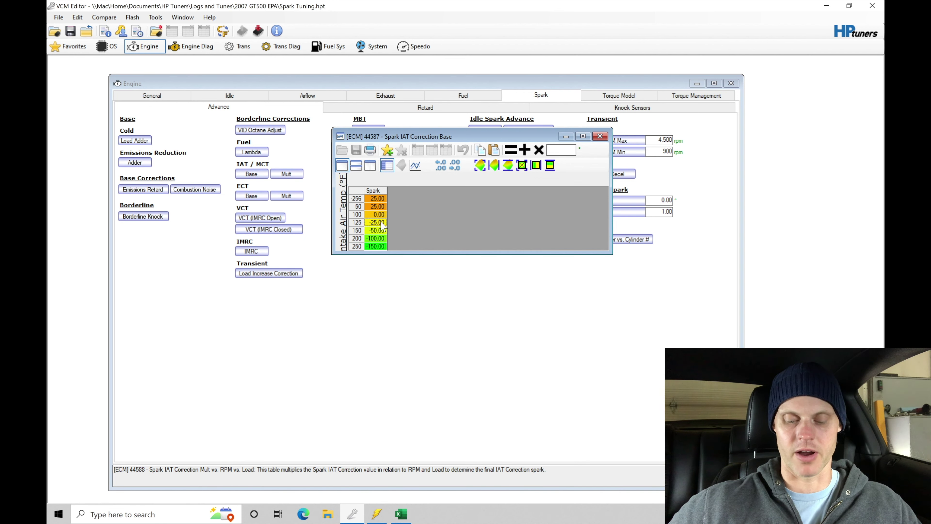
pyautogui.write('0')
pyautogui.press('Return')
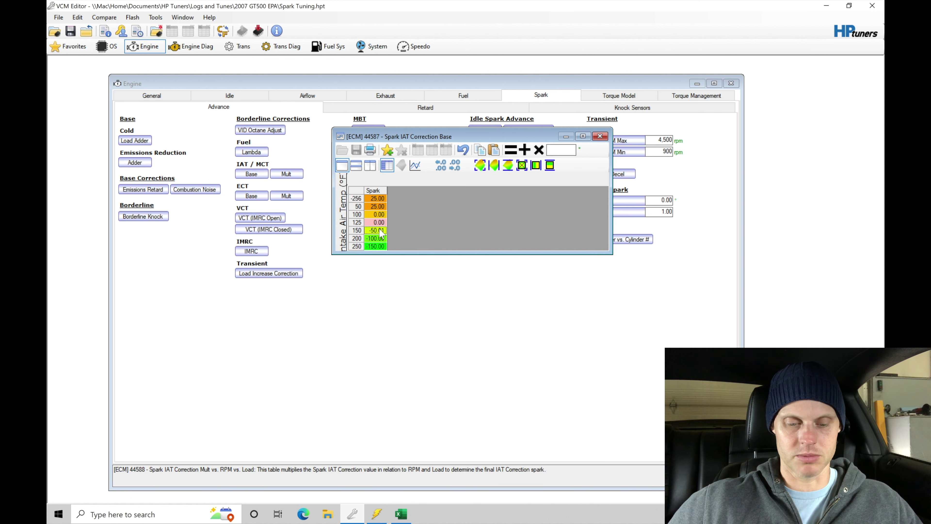
pyautogui.write('2')
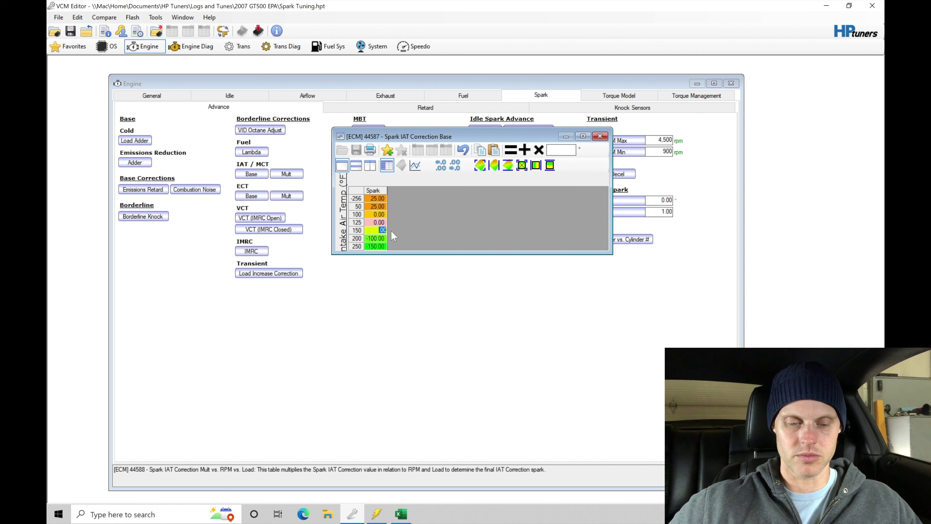
pyautogui.write('5.')
pyautogui.press('Return')
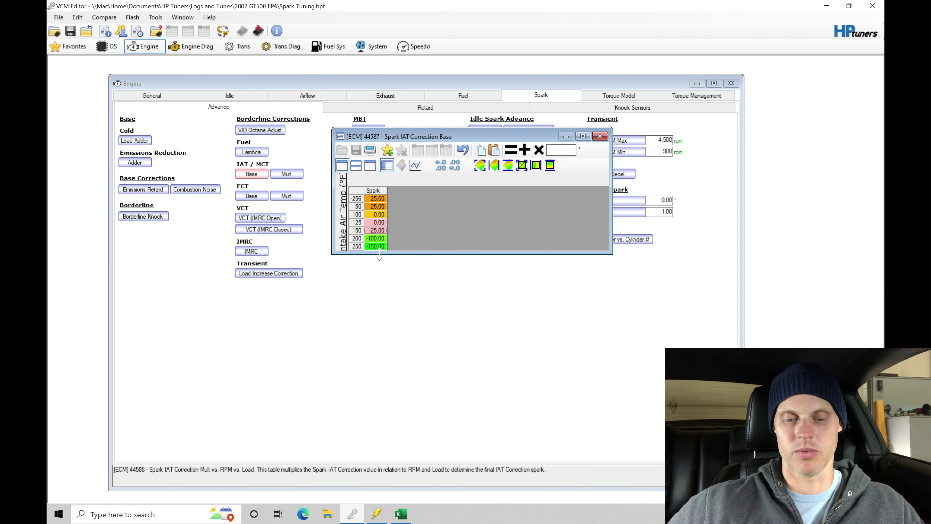
pyautogui.click(600, 137)
# Add 2 to the Borderline Knock cells at load 2.0 from 2,500 to 6,200 rpm, then close the table.
pyautogui.click(150, 217)
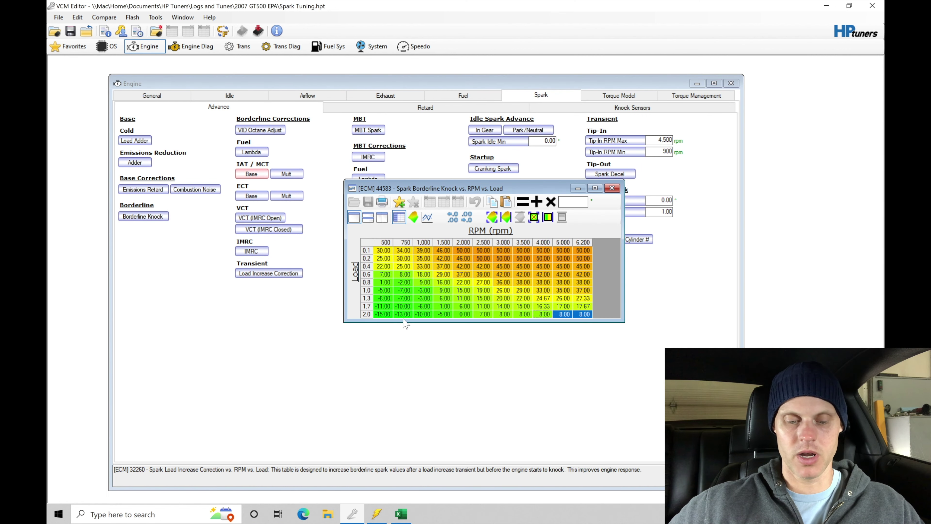
pyautogui.click(446, 283)
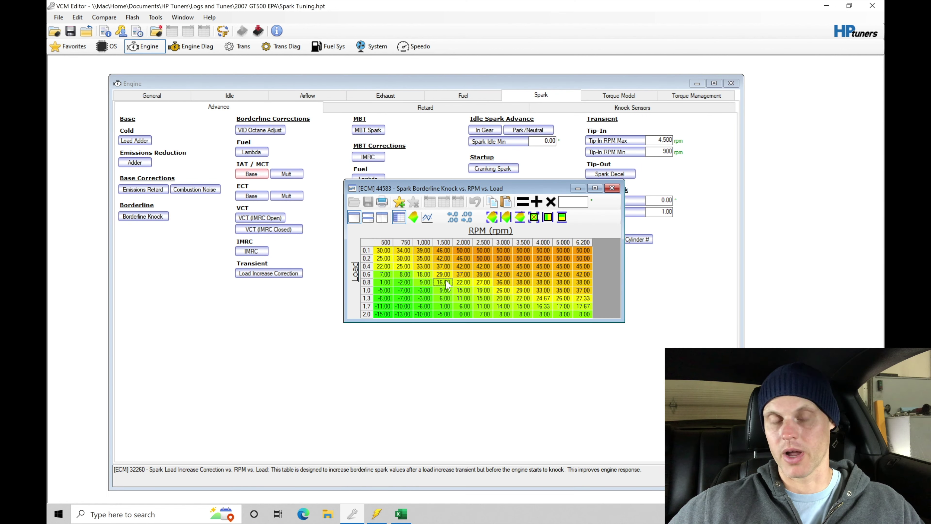
pyautogui.moveTo(483, 314); pyautogui.dragTo(586, 322)
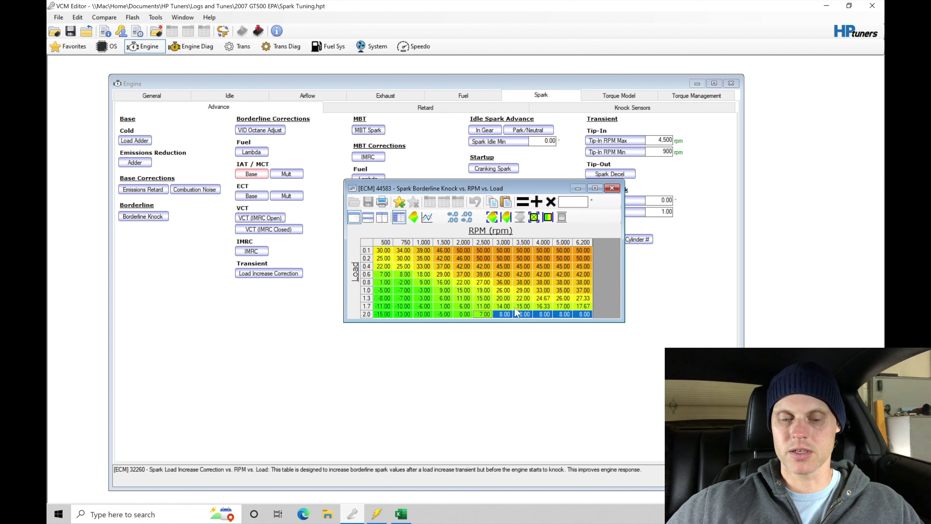
pyautogui.click(575, 202)
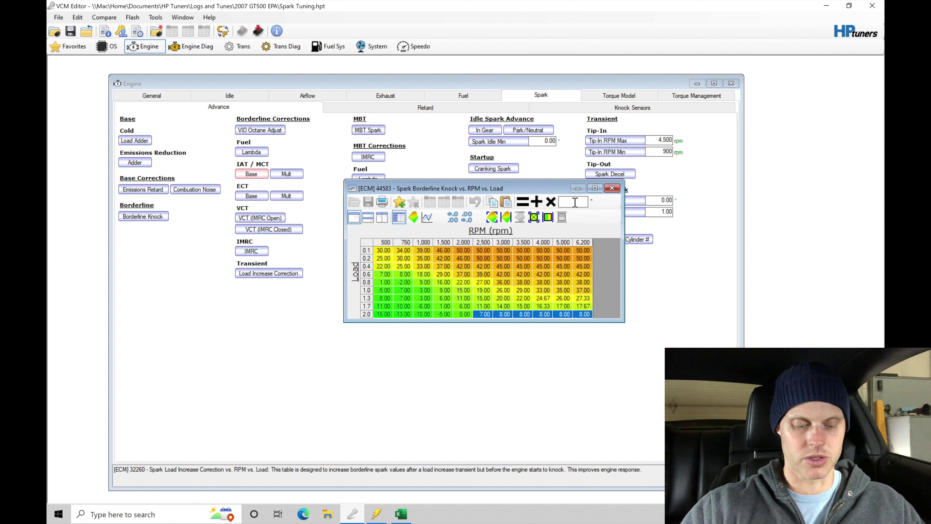
pyautogui.write('2')
pyautogui.click(536, 203)
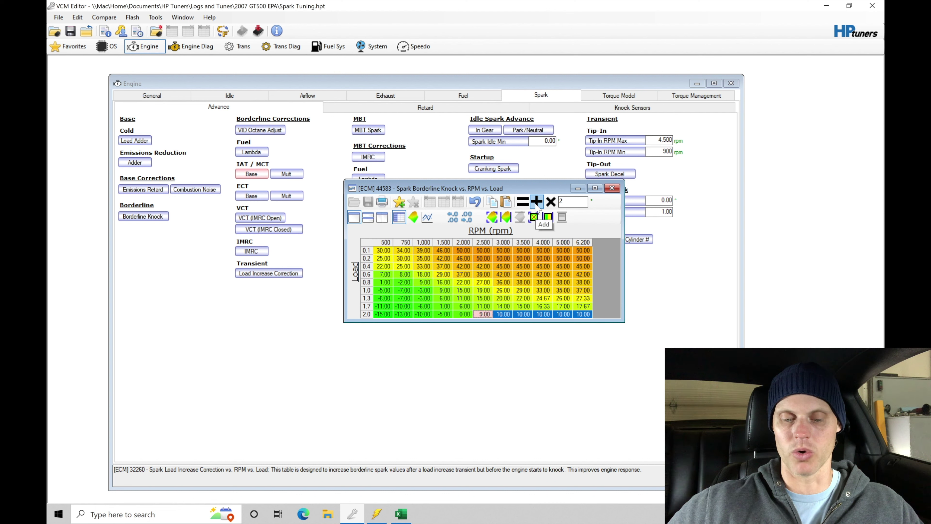
pyautogui.click(515, 314)
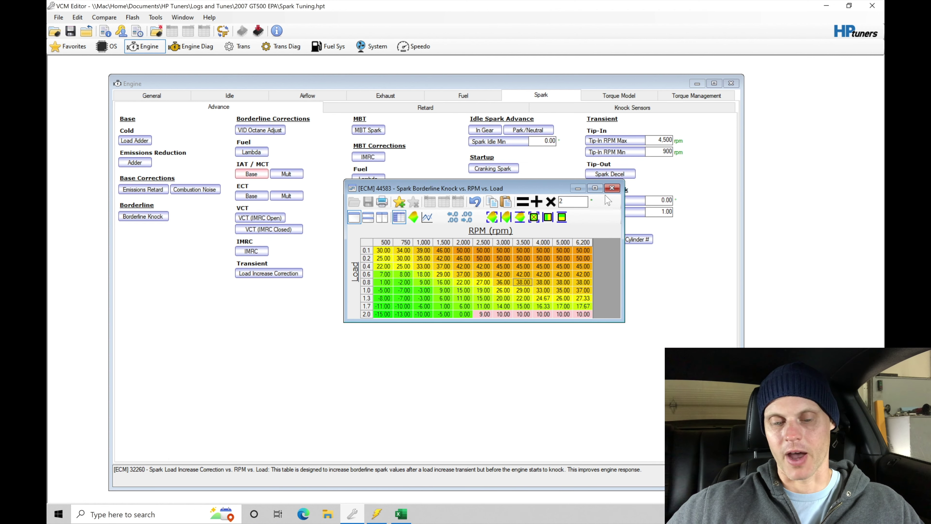
pyautogui.click(612, 188)
# Inspect the MAF Airflow vs. Voltage curve from 0.812 to 56.14, checking the 4.02 V and 4.27 V points.
pyautogui.click(307, 95)
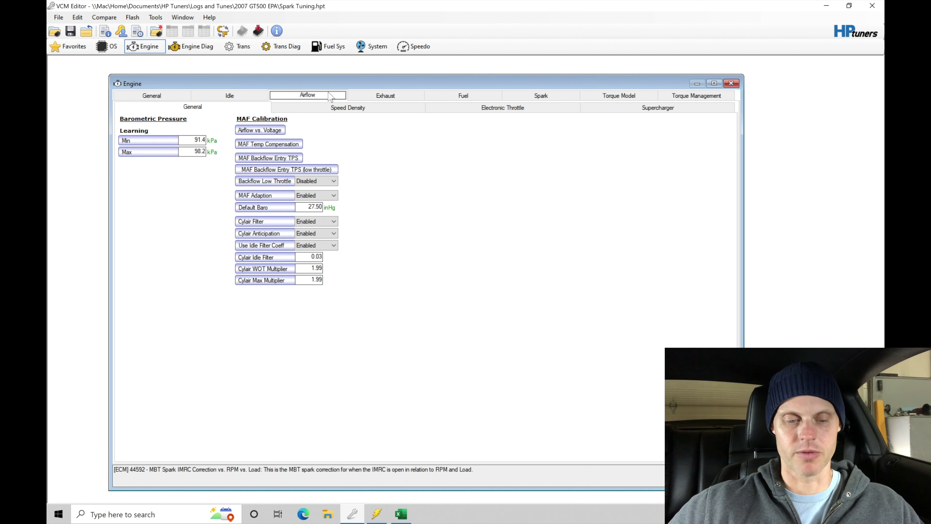
pyautogui.click(271, 129)
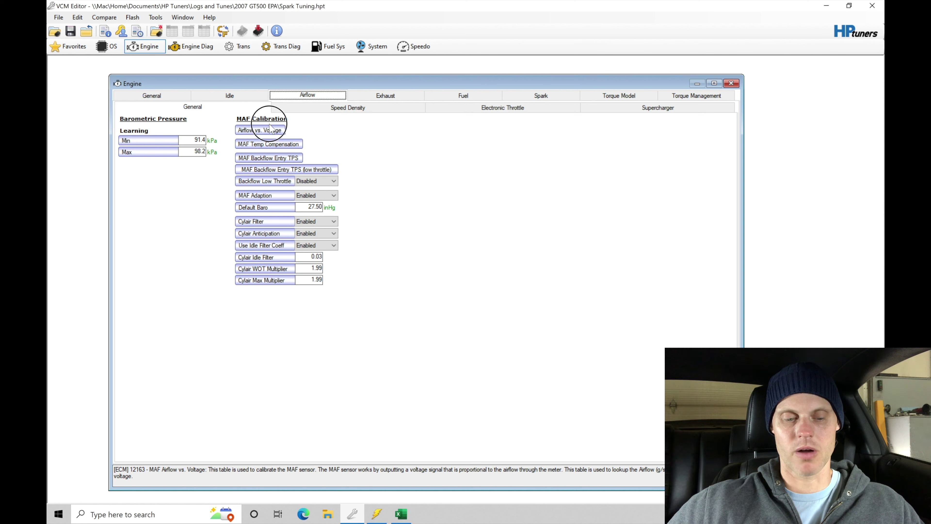
pyautogui.moveTo(397, 208); pyautogui.dragTo(406, 401)
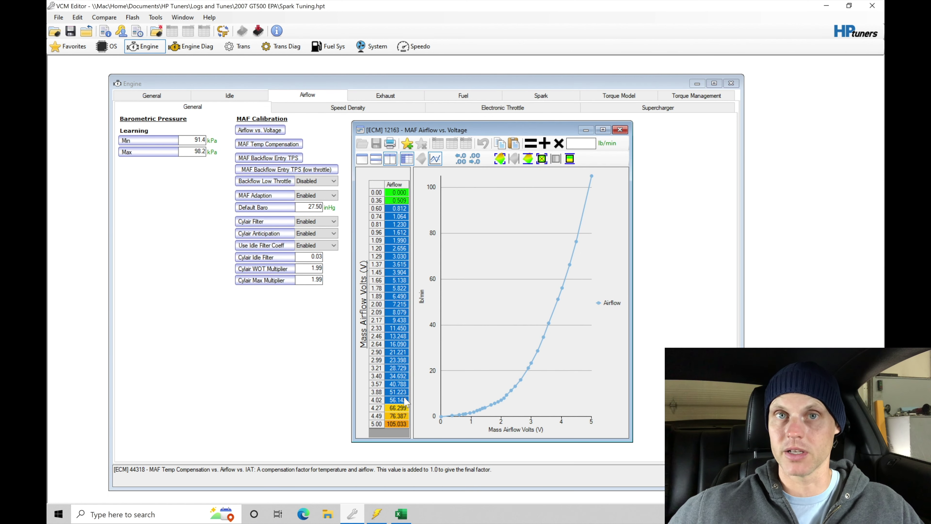
pyautogui.click(494, 254)
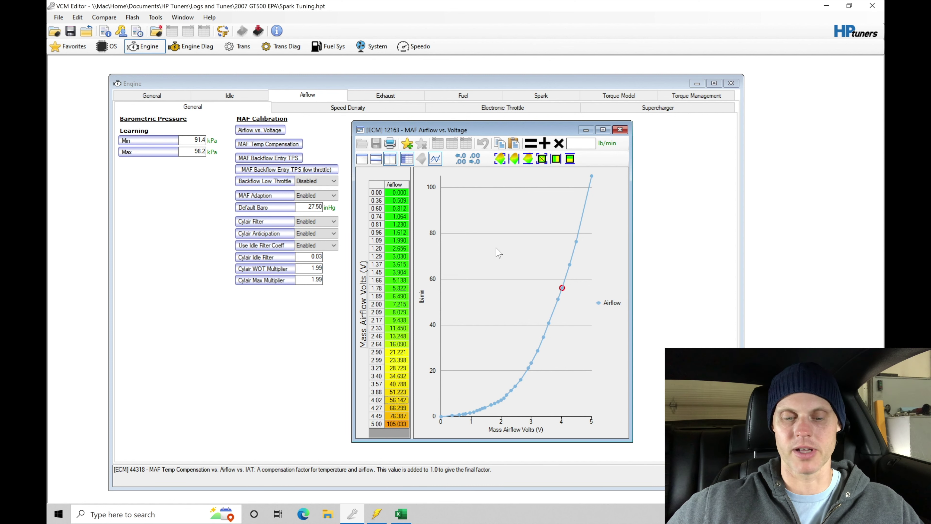
pyautogui.press('Down')
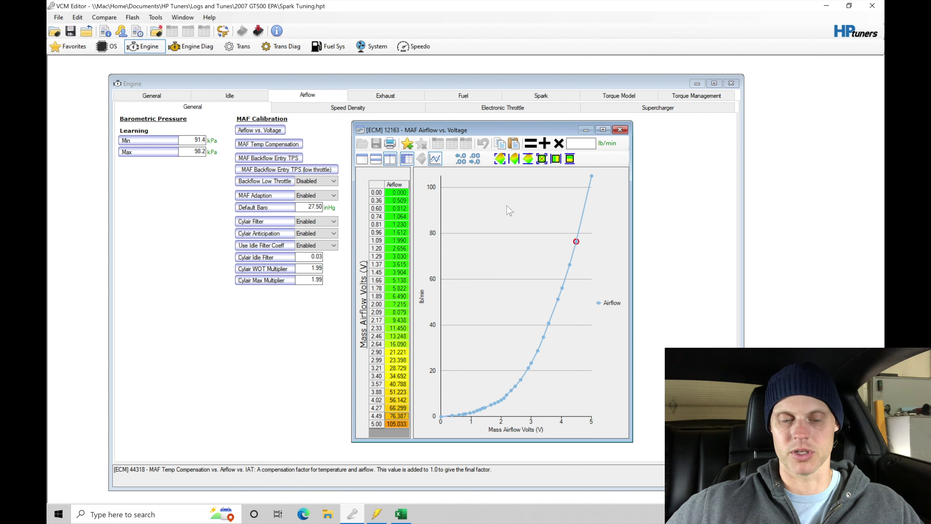
pyautogui.click(619, 129)
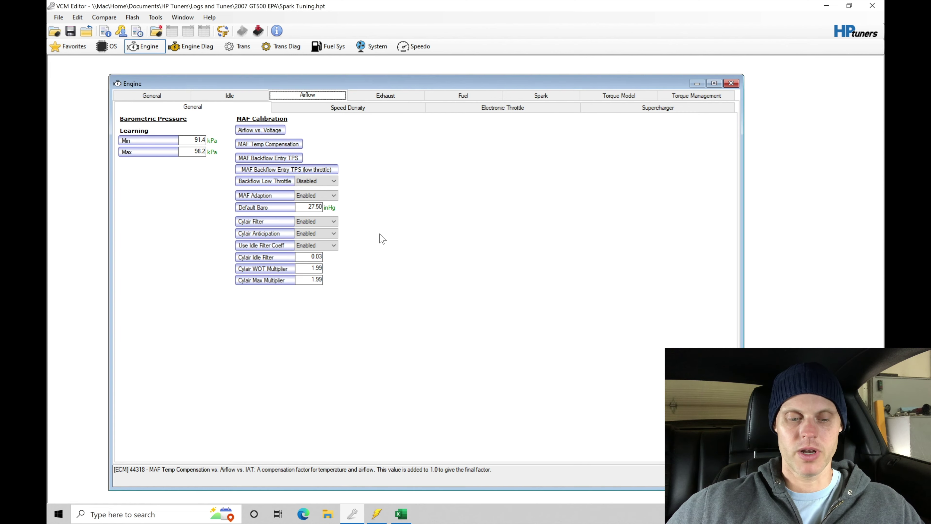